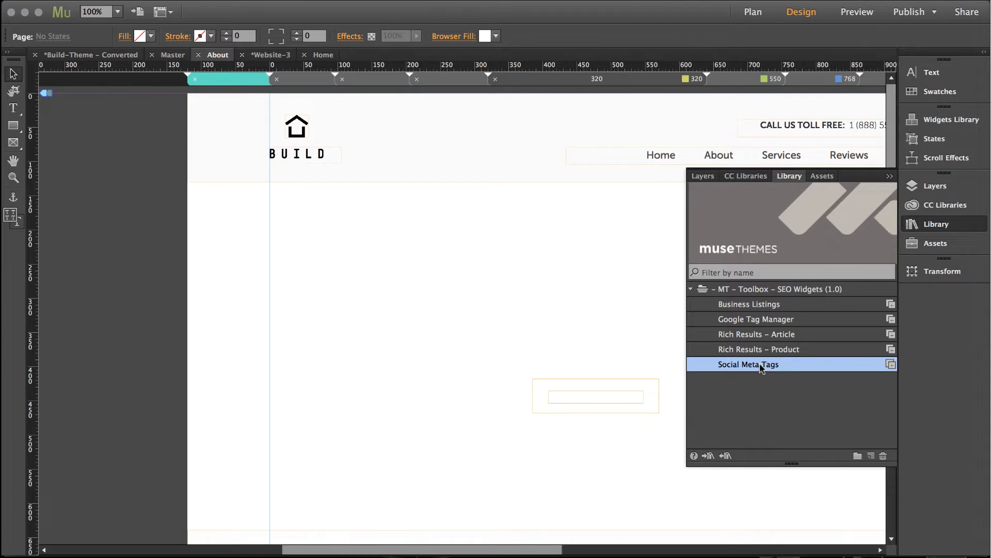
Step: Place the Social Meta Tags library widget on the About page and move it onto the pasteboard left of the header
{"action": "left_click_drag", "start_coordinate": [760, 362], "coordinate": [123, 205]}
{"action": "left_click", "coordinate": [255, 225]}
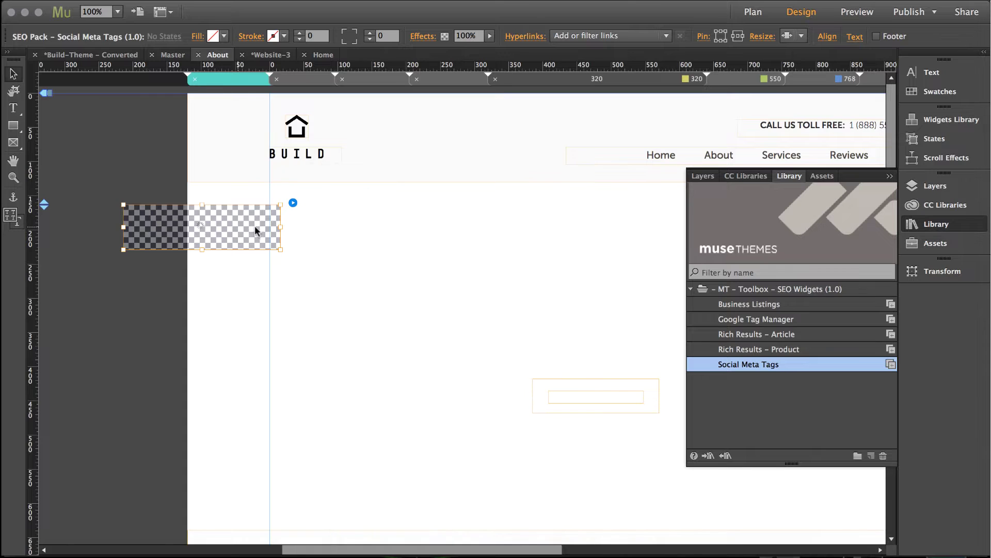
{"action": "left_click_drag", "start_coordinate": [220, 203], "coordinate": [141, 159]}
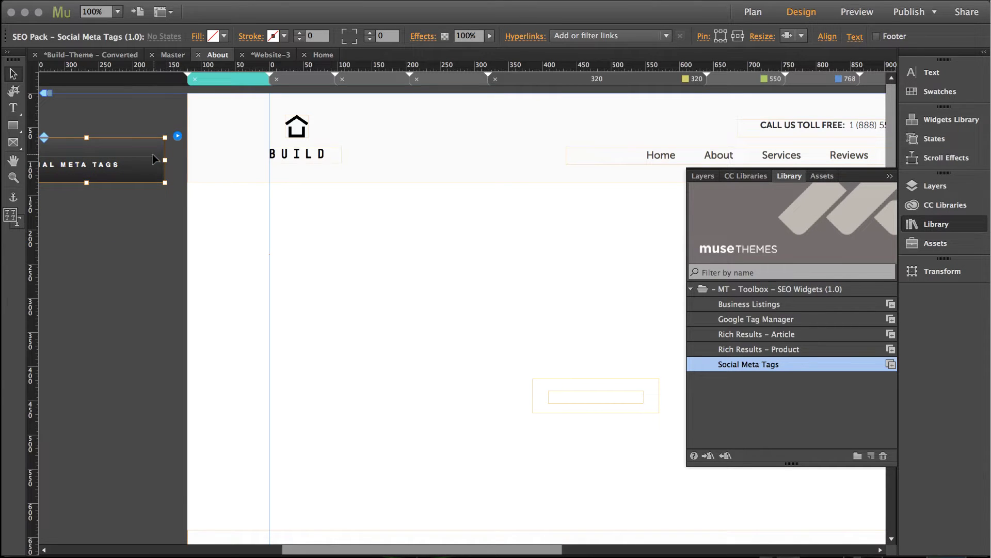
Step: Open the Social Meta Tags widget's options and clear the Facebook App ID under Open Graph
{"action": "left_click", "coordinate": [177, 136]}
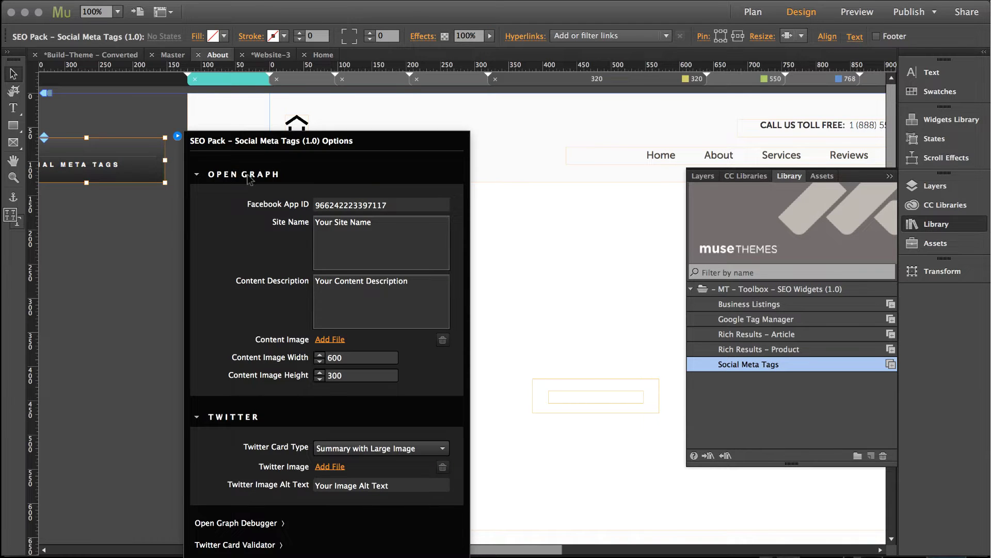
{"action": "left_click", "coordinate": [211, 175]}
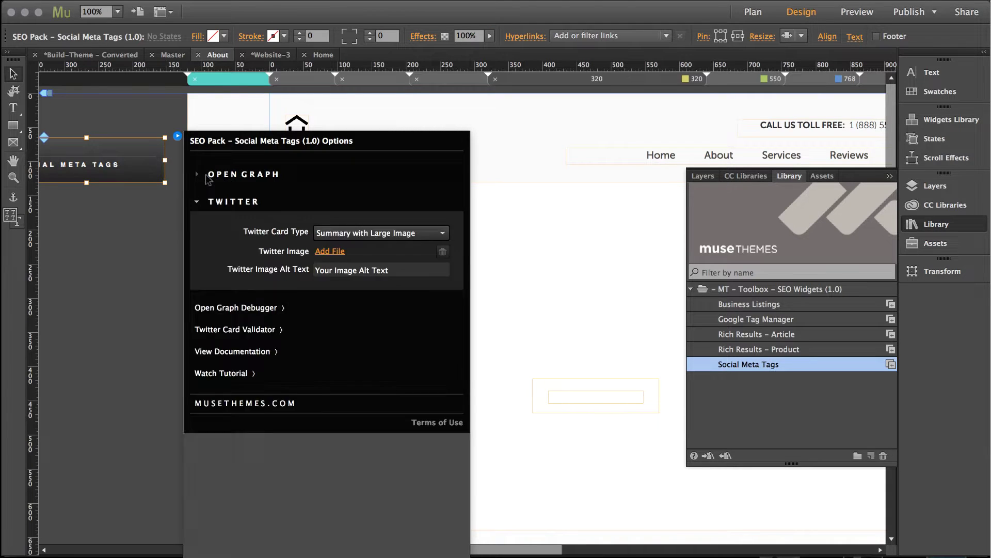
{"action": "left_click", "coordinate": [205, 202]}
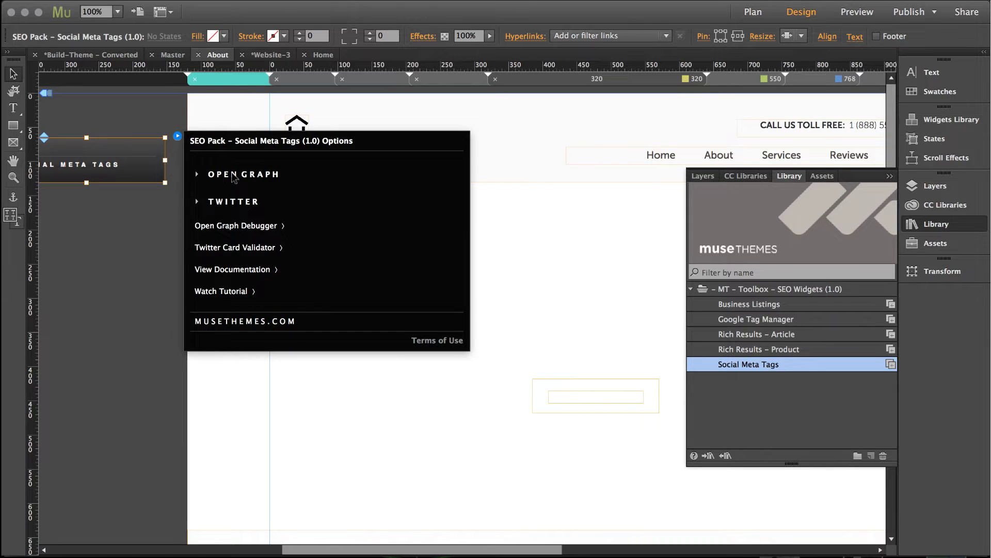
{"action": "left_click", "coordinate": [197, 176]}
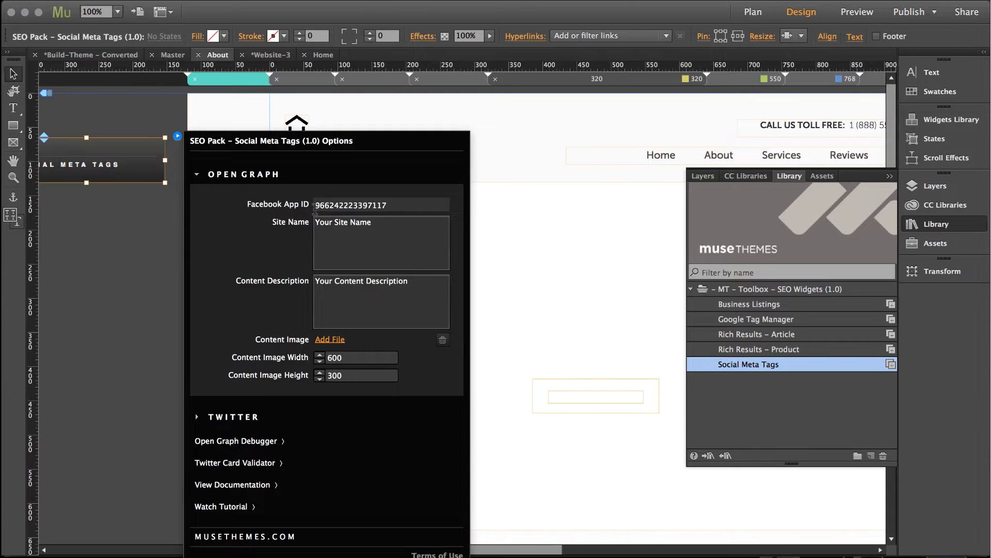
{"action": "left_click_drag", "start_coordinate": [409, 204], "coordinate": [287, 209]}
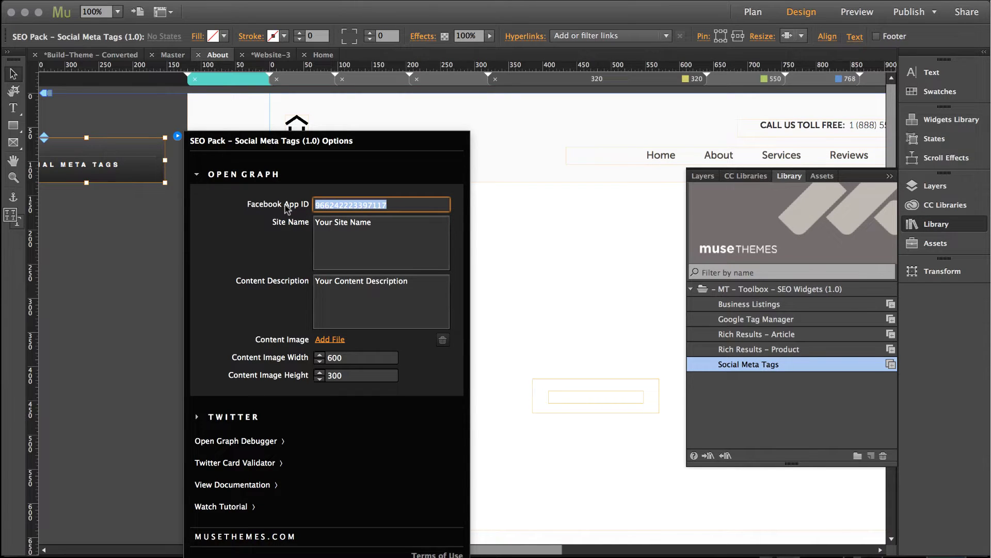
{"action": "key", "text": "BackSpace"}
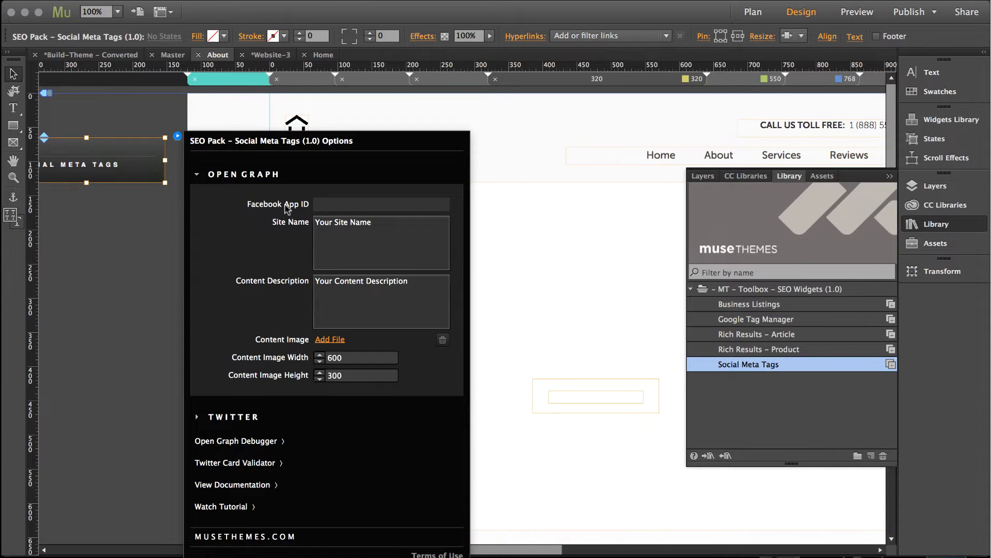
{"action": "left_click", "coordinate": [316, 205]}
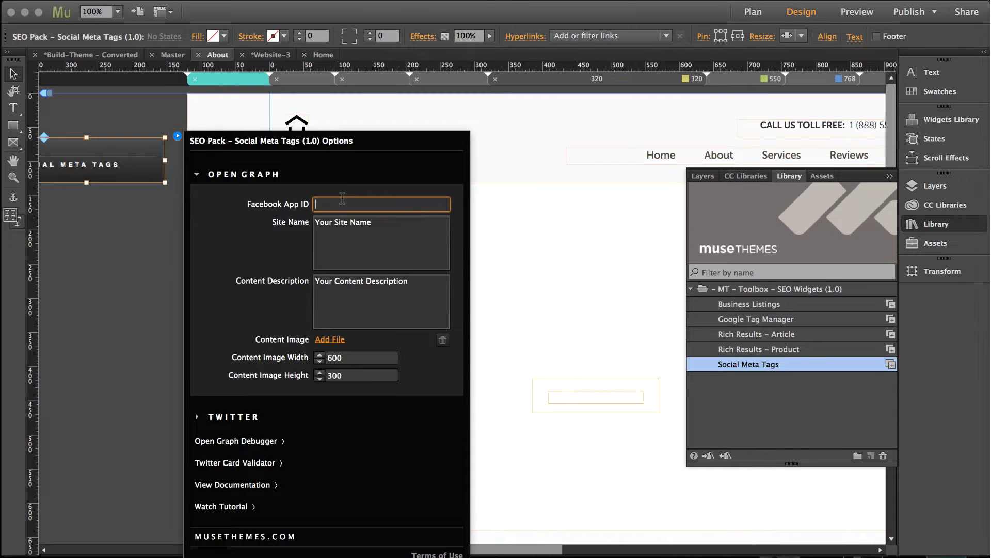
Step: Set the Site Name to "SEO Widget Pack" and the Content Description to "A powerful pack for seo"
{"action": "left_click", "coordinate": [323, 232]}
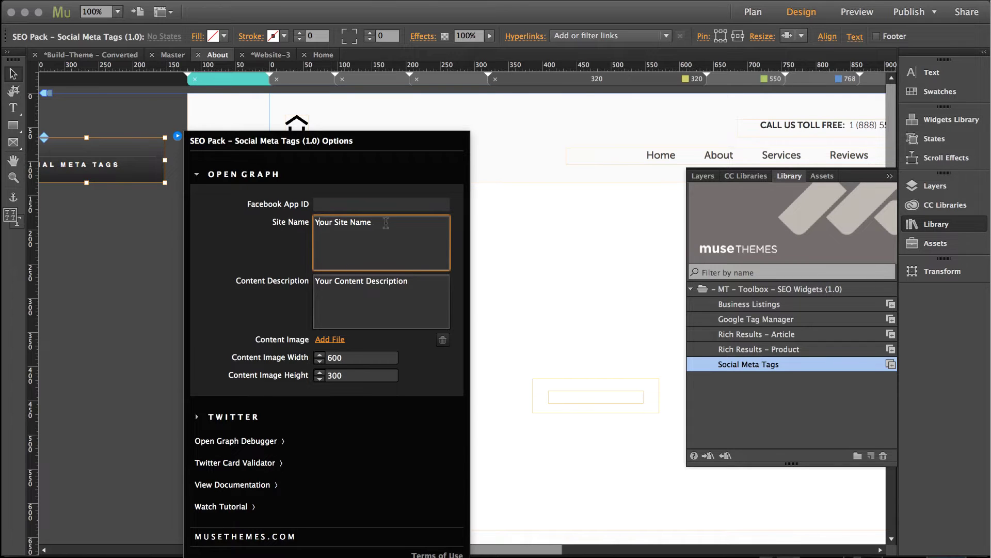
{"action": "left_click_drag", "start_coordinate": [386, 223], "coordinate": [244, 227]}
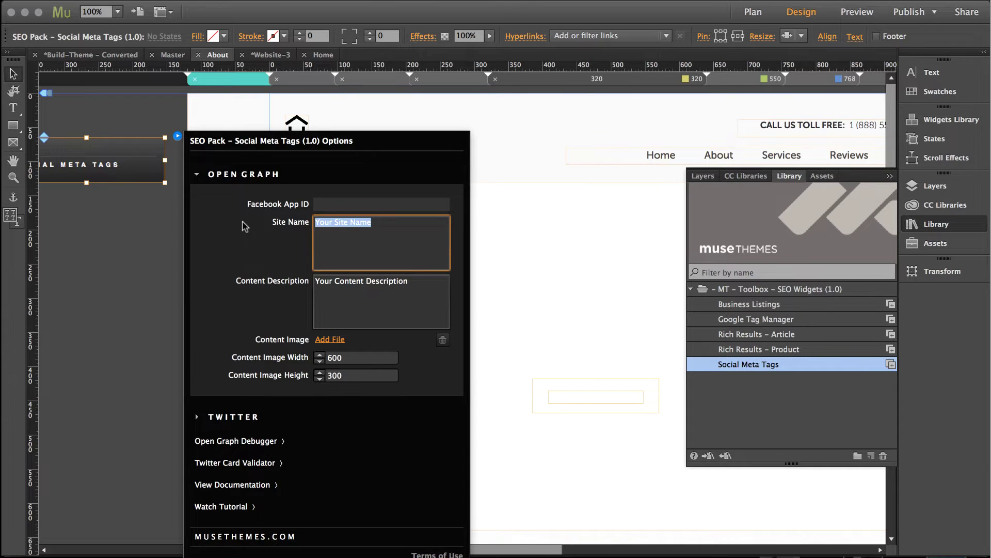
{"action": "type", "text": "SEO Widget Pack"}
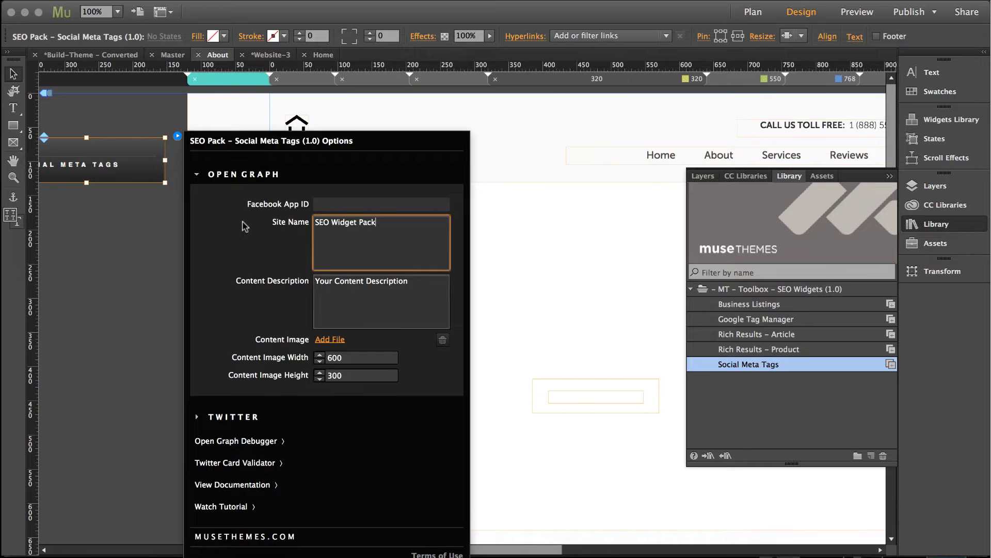
{"action": "key", "text": "Tab"}
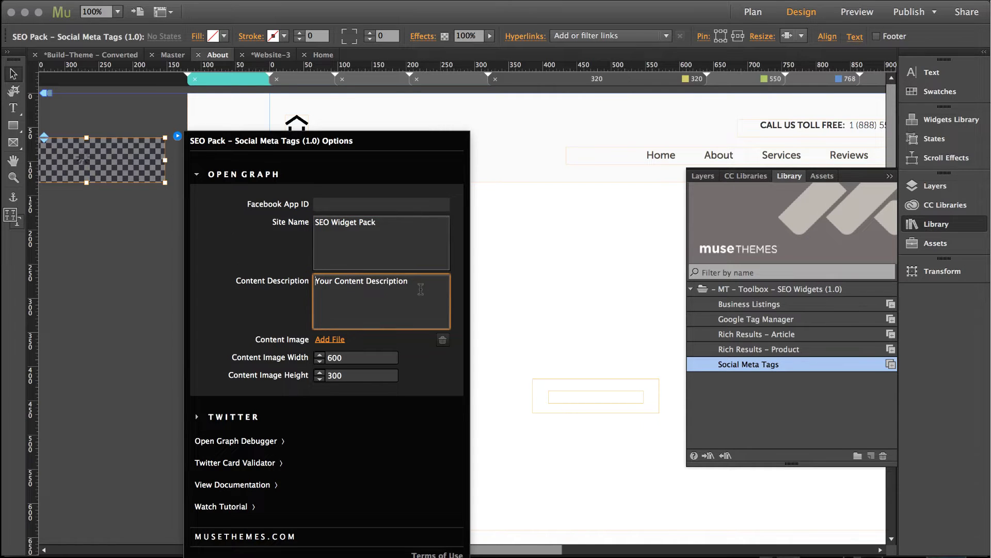
{"action": "left_click_drag", "start_coordinate": [419, 283], "coordinate": [288, 284]}
{"action": "type", "text": "A powerful "}
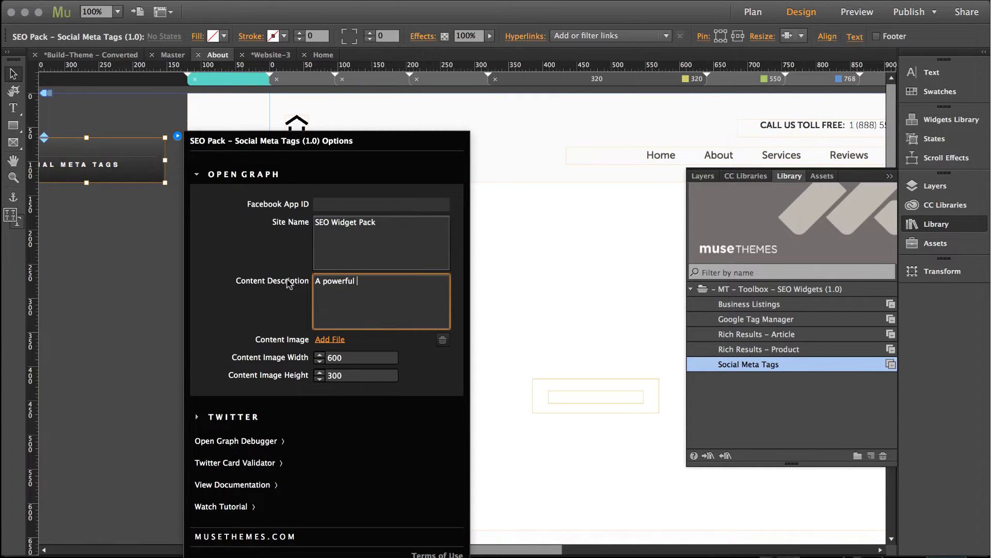
{"action": "type", "text": "pack for seo"}
Step: Set both the Content Image Width and the Content Image Height to 500
{"action": "left_click", "coordinate": [349, 359]}
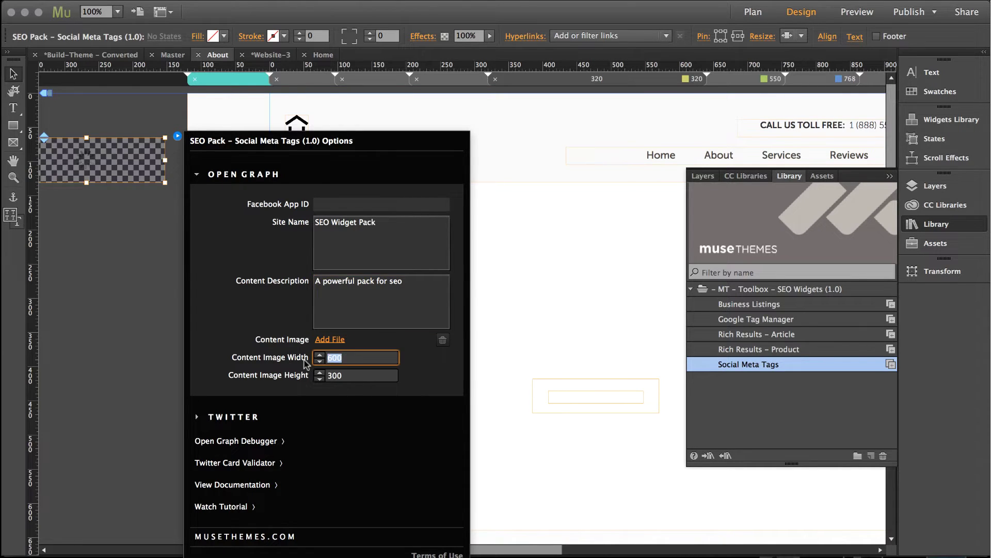
{"action": "type", "text": "500"}
{"action": "key", "text": "Tab"}
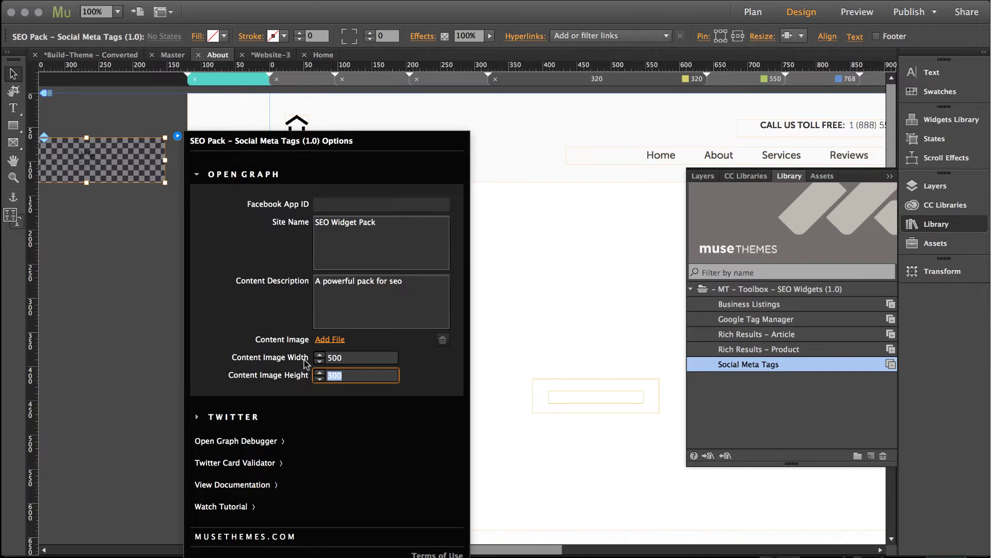
{"action": "type", "text": "5000"}
{"action": "key", "text": "Tab"}
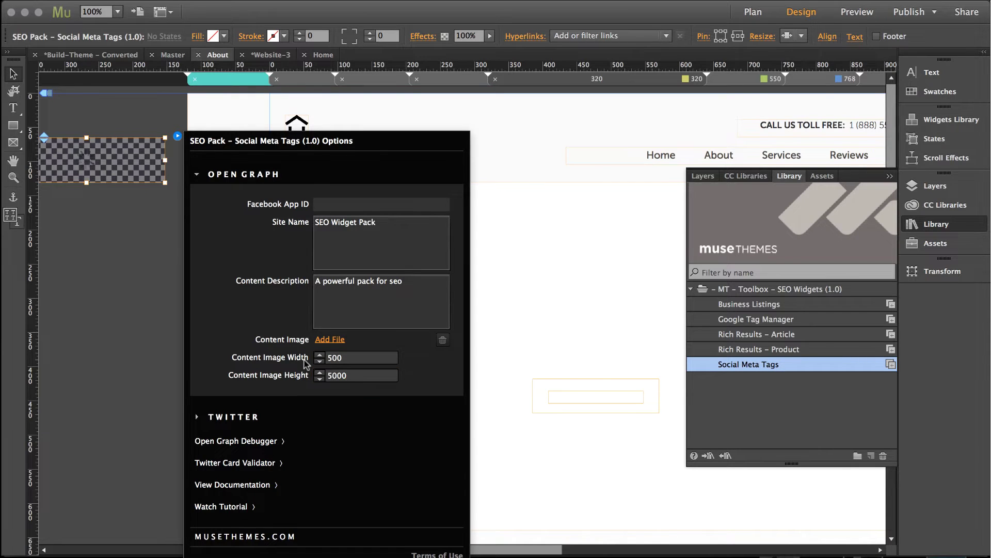
{"action": "left_click", "coordinate": [364, 381]}
{"action": "key", "text": "BackSpace"}
{"action": "key", "text": "Tab"}
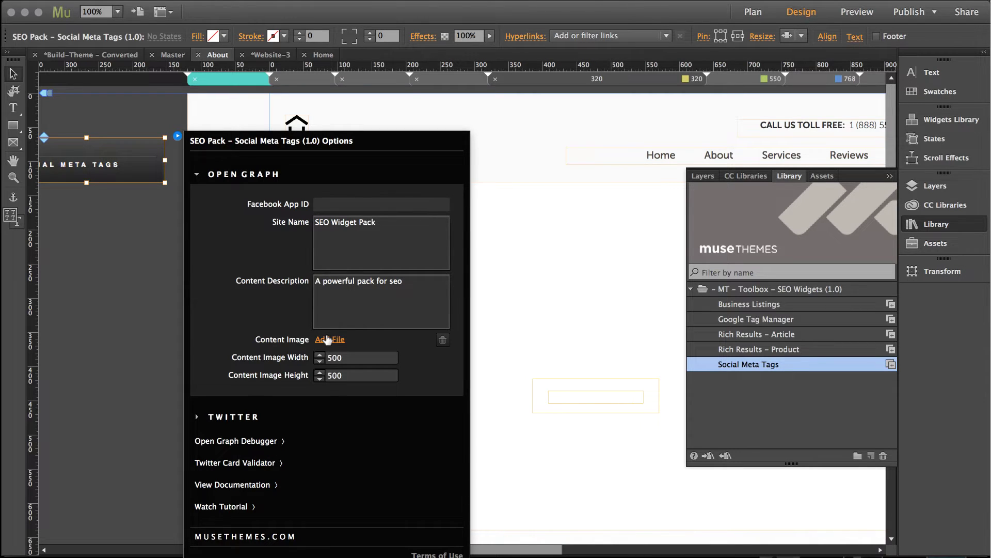
Step: Examine the widget's Twitter settings and the available Twitter Card Type options, then close the widget options
{"action": "left_click", "coordinate": [212, 176]}
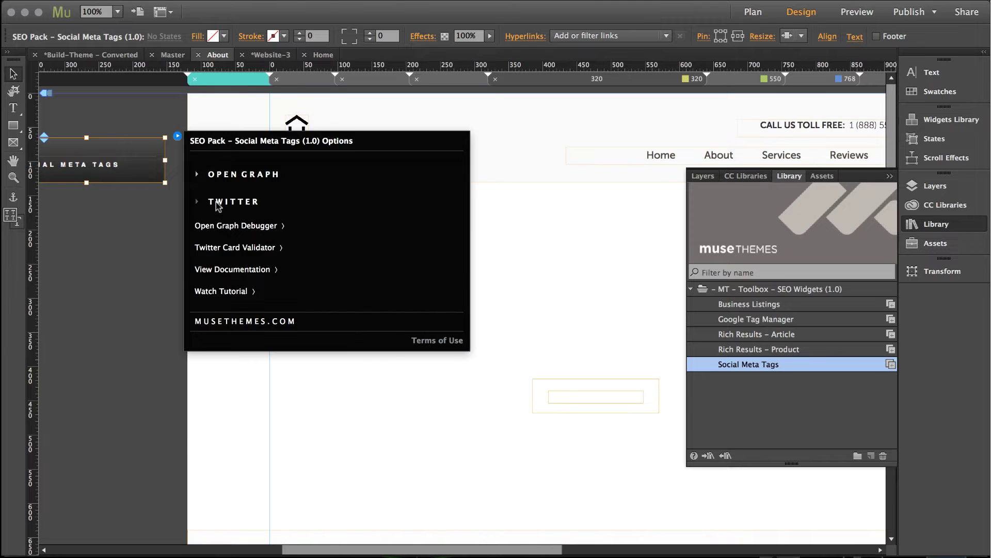
{"action": "left_click", "coordinate": [217, 205]}
{"action": "left_click", "coordinate": [372, 235]}
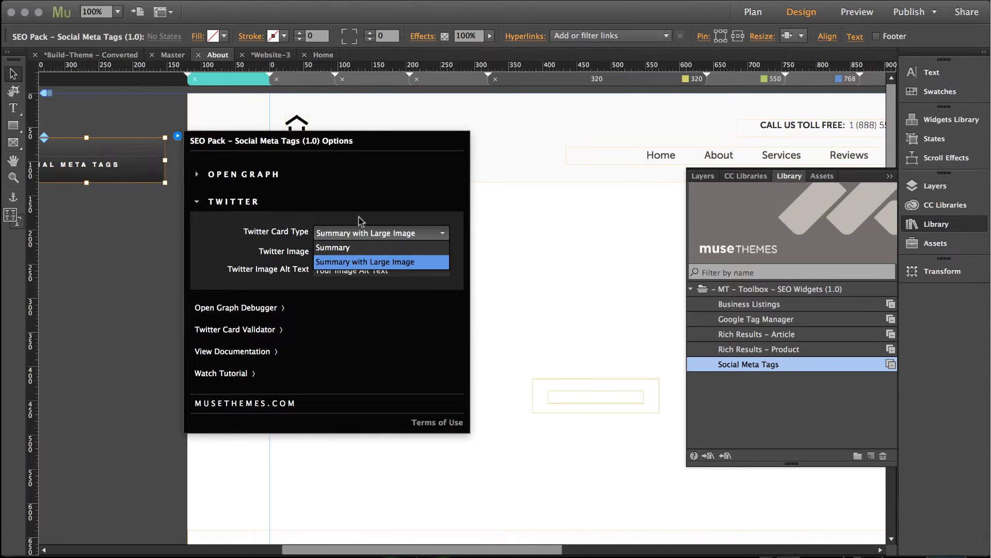
{"action": "left_click", "coordinate": [367, 162]}
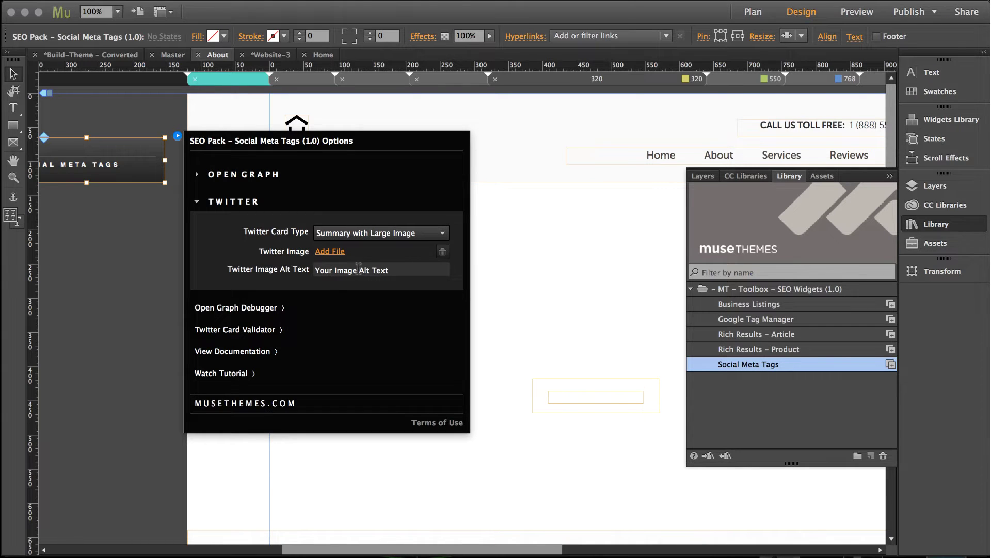
{"action": "left_click", "coordinate": [235, 215]}
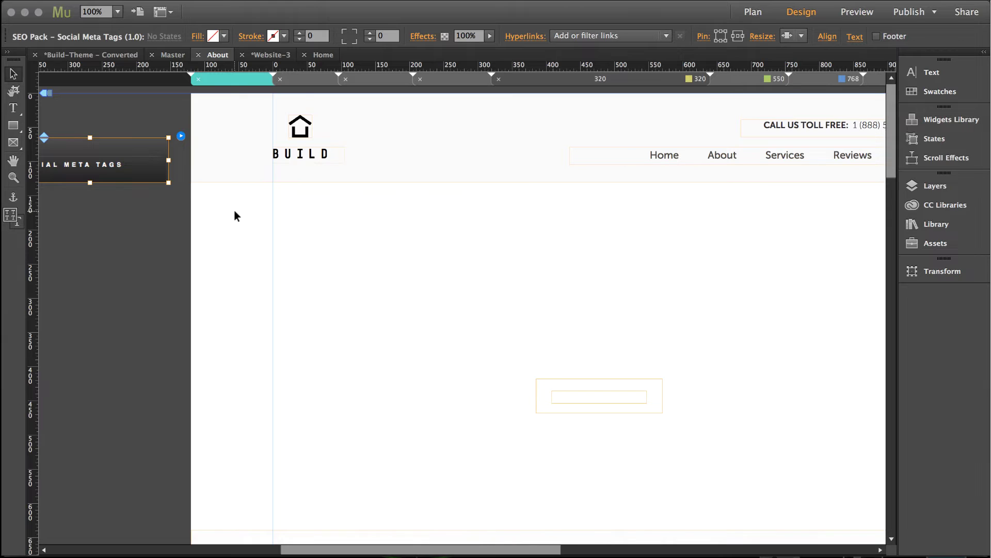
Step: On the Home page, move the Social Meta Tags widget partly past the left page edge and review its Open Graph and Twitter settings
{"action": "left_click", "coordinate": [324, 54]}
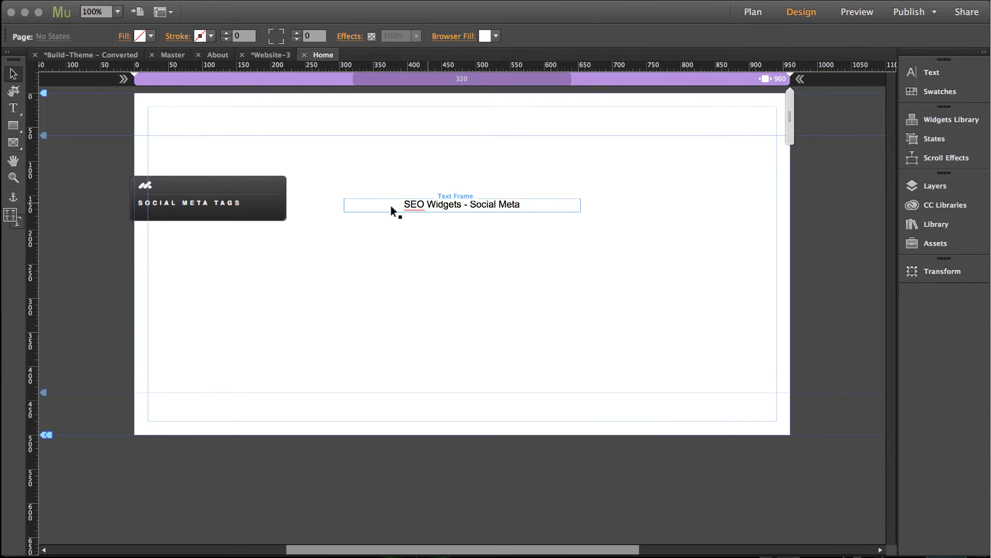
{"action": "left_click_drag", "start_coordinate": [283, 190], "coordinate": [216, 156]}
{"action": "left_click", "coordinate": [270, 137]}
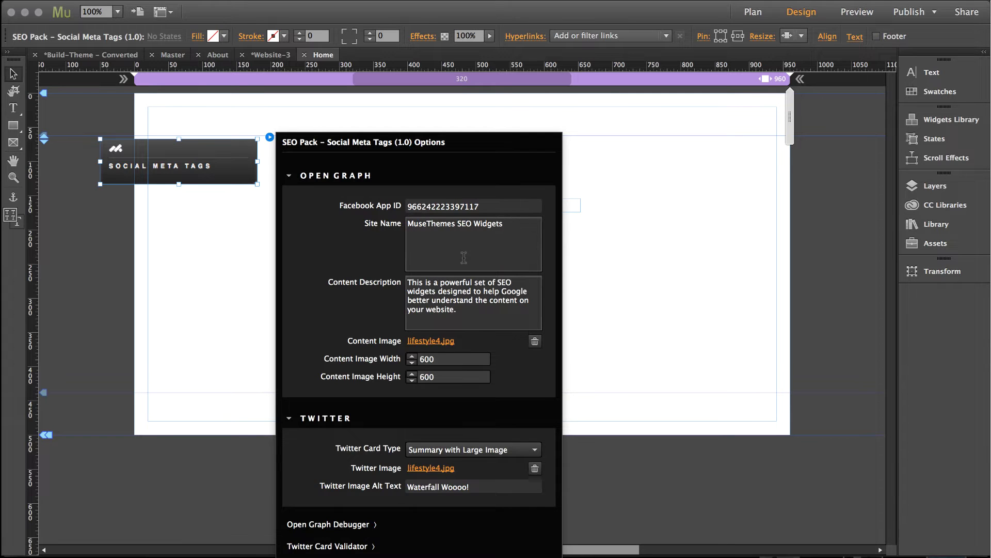
{"action": "left_click_drag", "start_coordinate": [467, 311], "coordinate": [378, 264]}
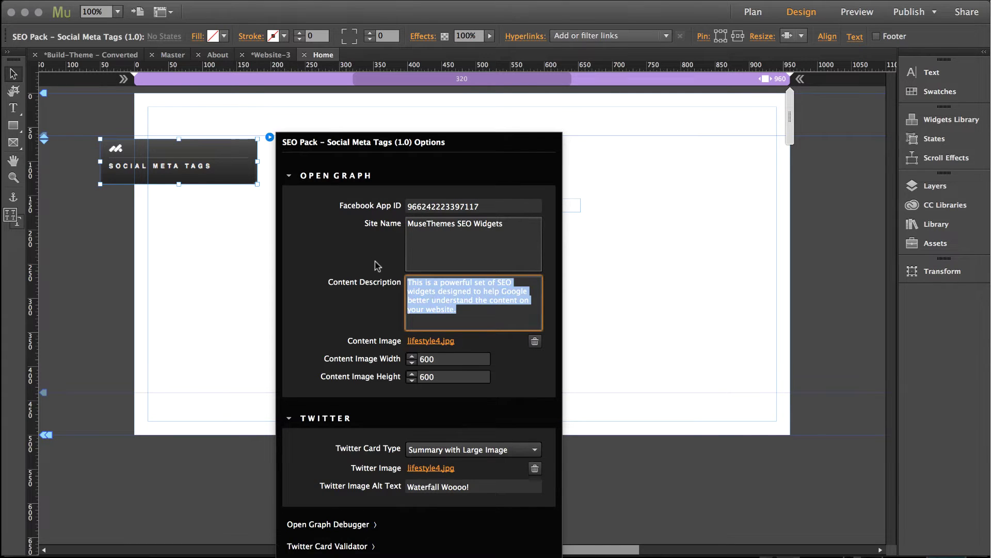
{"action": "left_click", "coordinate": [447, 287]}
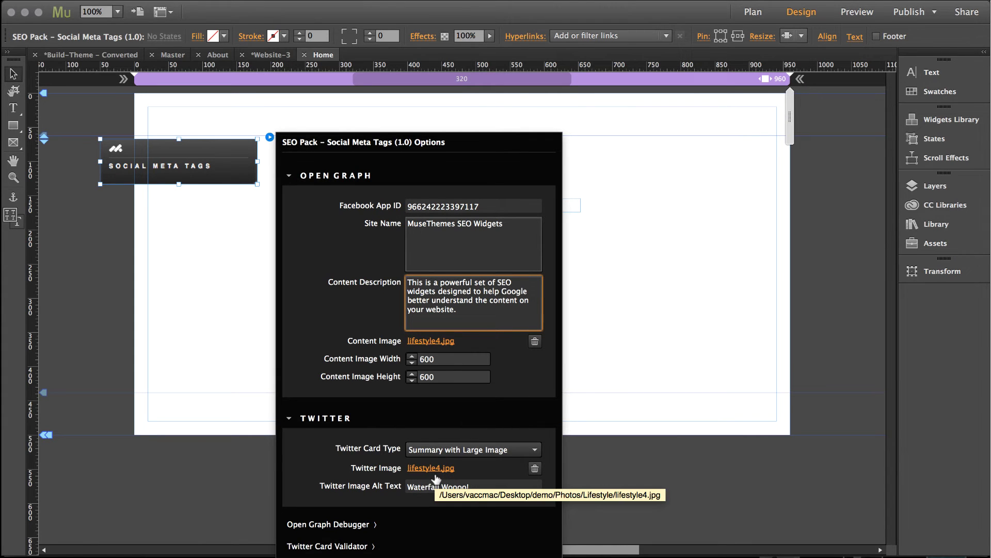
{"action": "left_click", "coordinate": [290, 418]}
{"action": "left_click", "coordinate": [289, 175]}
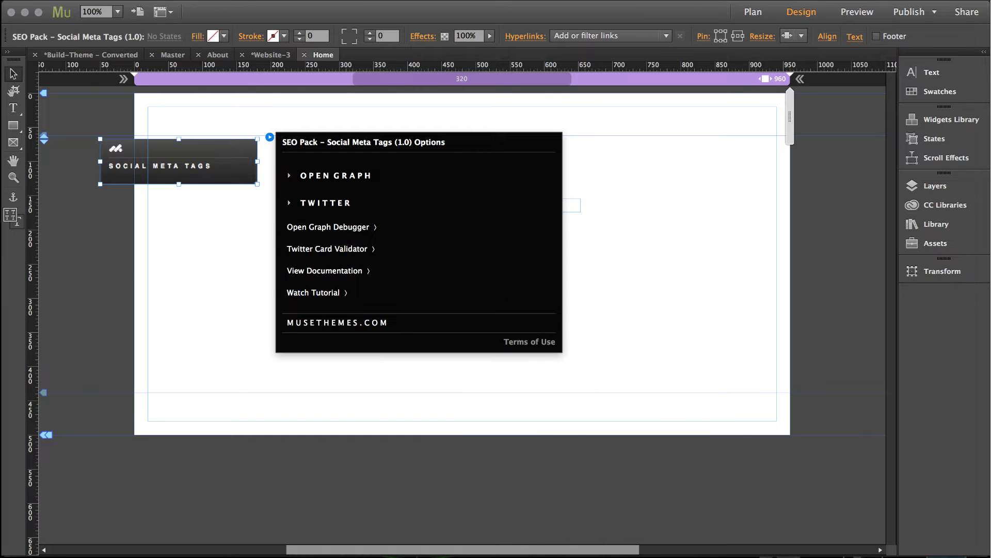
Step: Switch to Chrome and view the published Home page at seo-widget-meta.businesscatalyst.com
{"action": "key", "text": "super+Tab"}
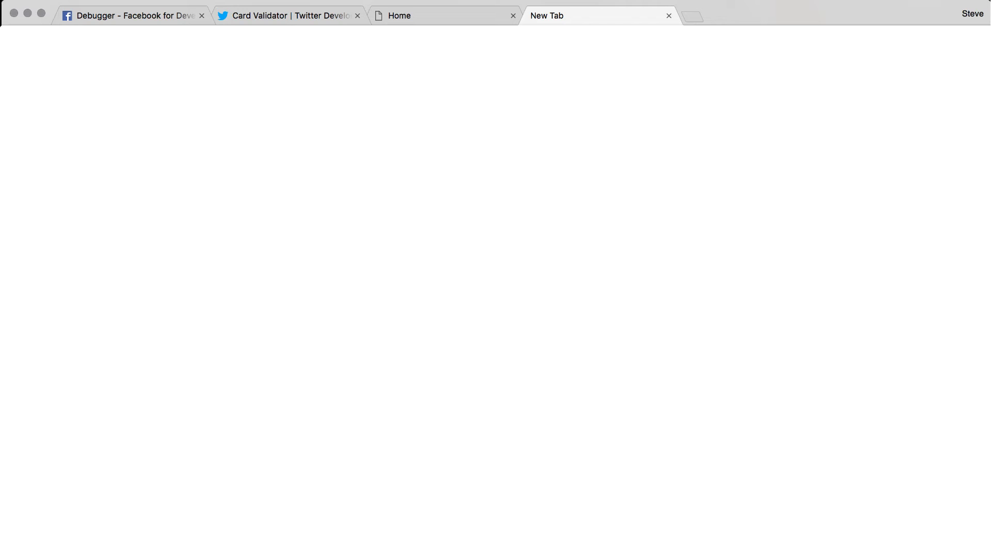
{"action": "left_click", "coordinate": [426, 15]}
{"action": "left_click", "coordinate": [480, 146]}
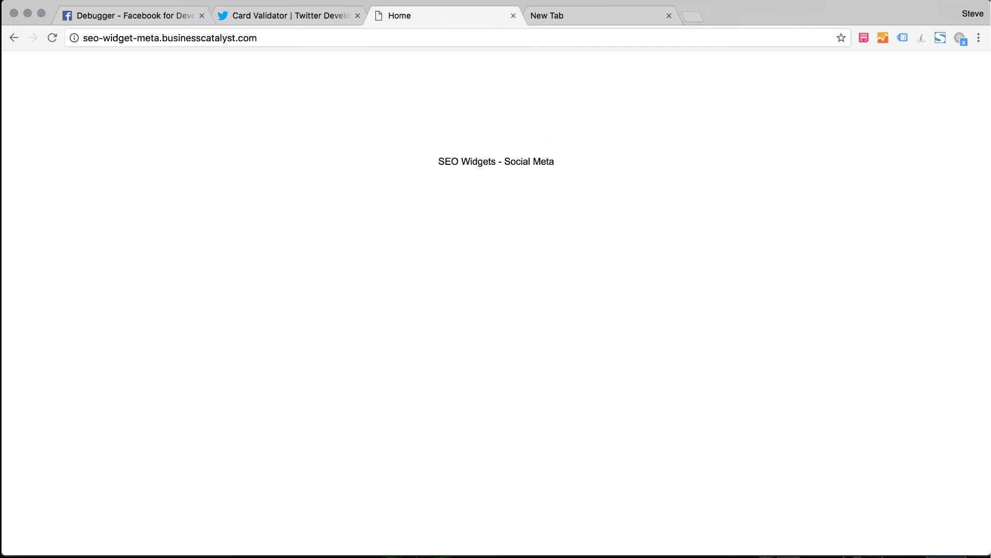
Step: Switch back to Adobe Muse and check the debugger and validator links in the Social Meta Tags widget's options
{"action": "key", "text": "super+Tab"}
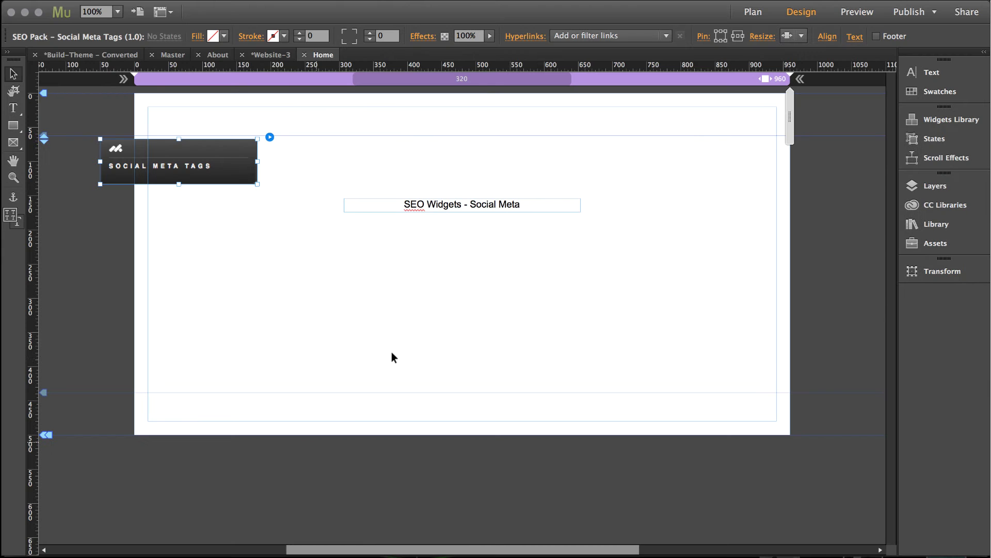
{"action": "left_click", "coordinate": [269, 136]}
{"action": "left_click", "coordinate": [289, 176]}
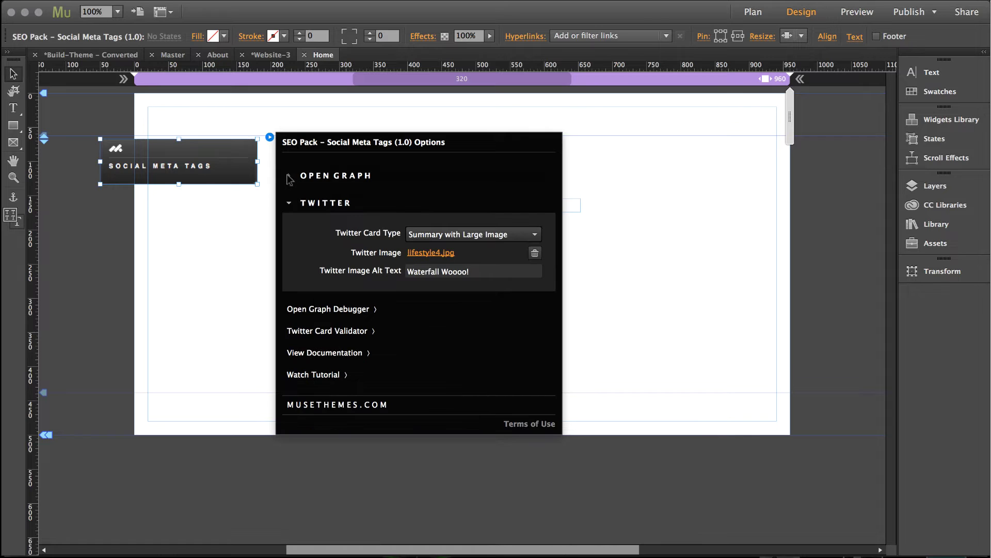
{"action": "left_click", "coordinate": [290, 203]}
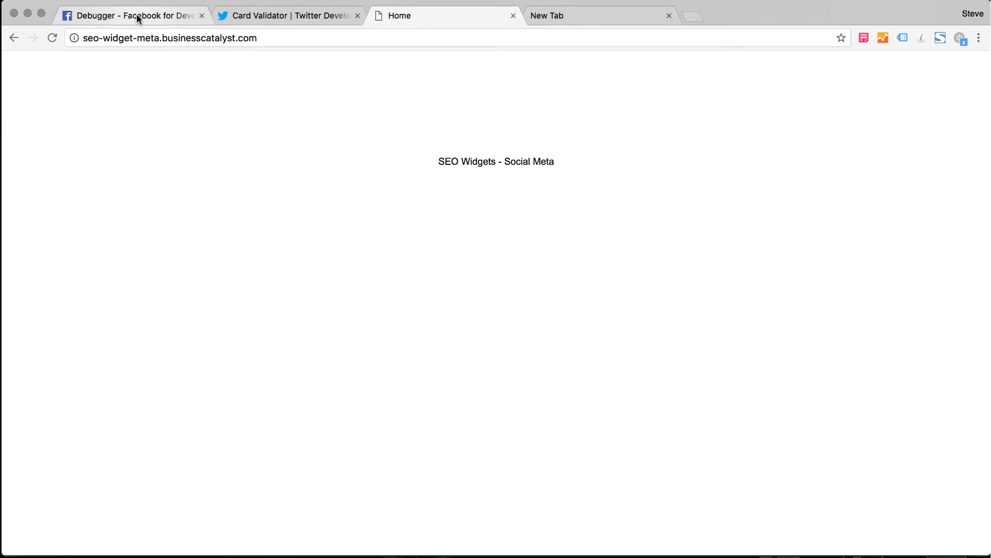
{"action": "left_click", "coordinate": [136, 15]}
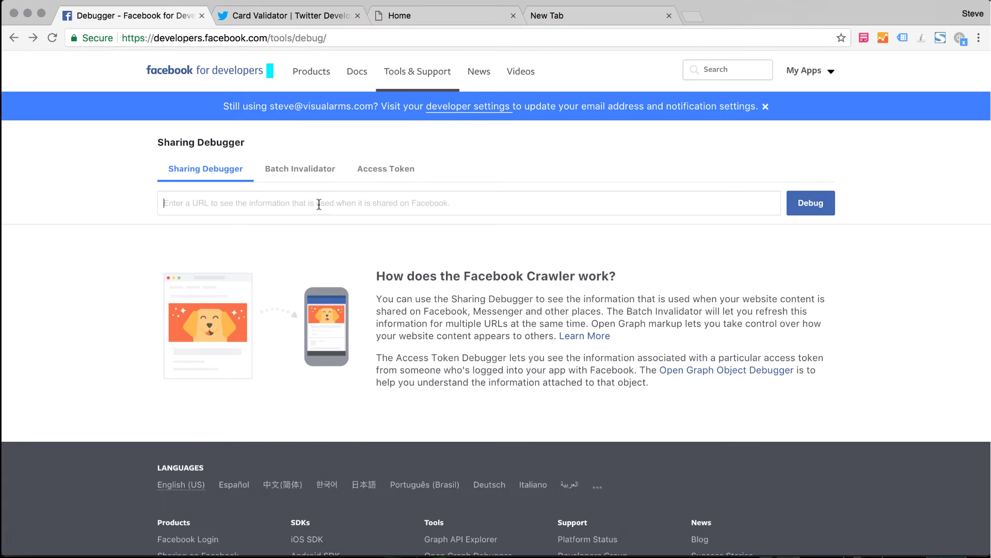
{"action": "left_click", "coordinate": [447, 15]}
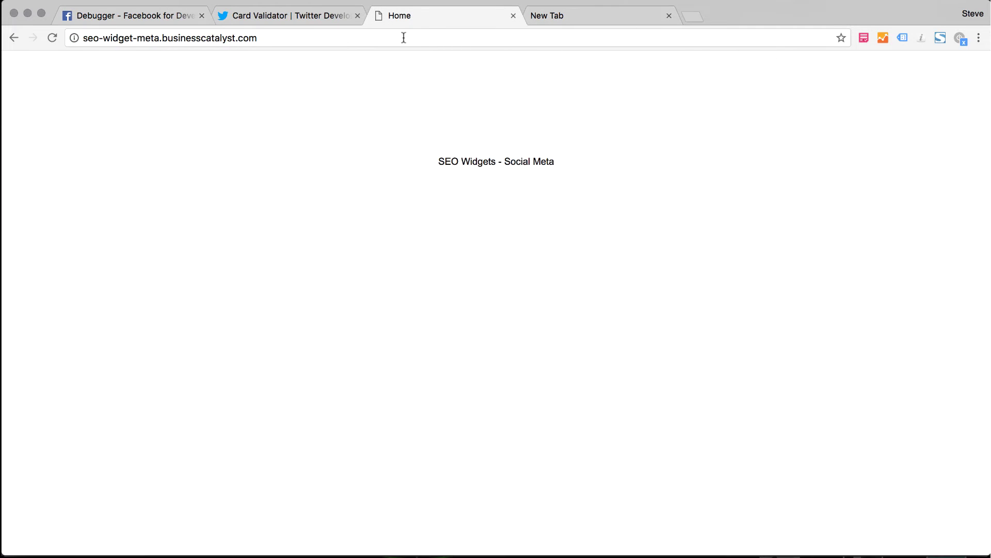
{"action": "left_click", "coordinate": [403, 38]}
{"action": "key", "text": "super+c"}
{"action": "left_click", "coordinate": [150, 16]}
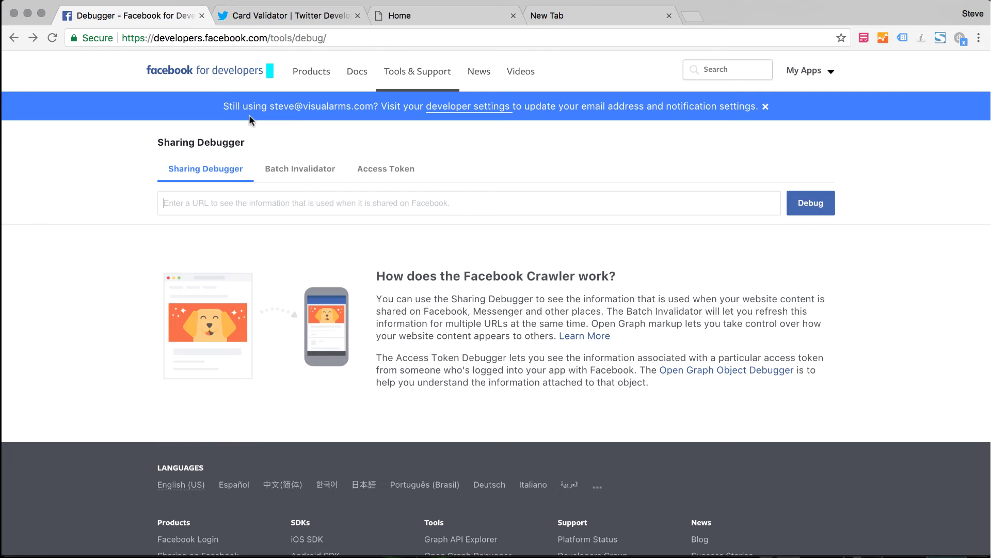
{"action": "left_click", "coordinate": [273, 202]}
{"action": "key", "text": "super+v"}
{"action": "left_click", "coordinate": [815, 208]}
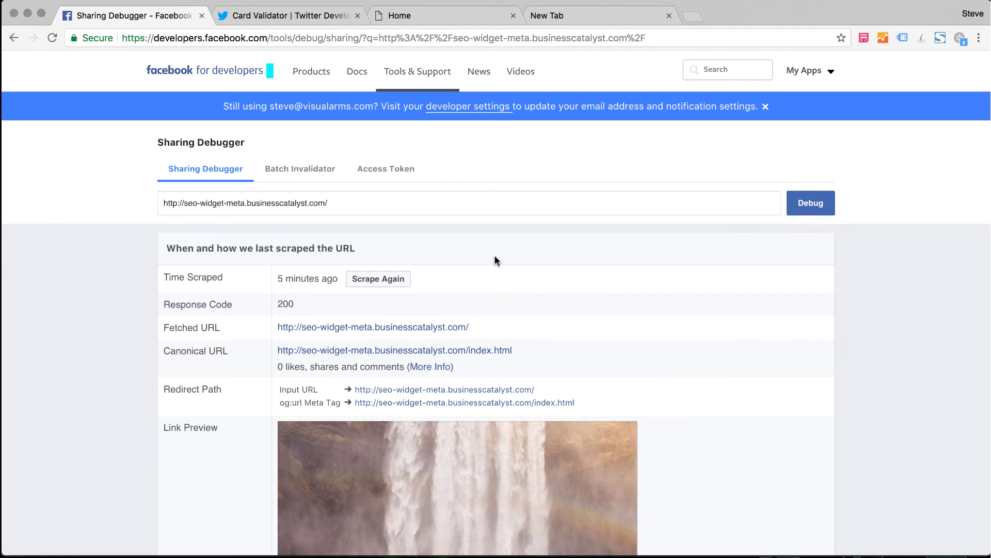
Step: Review the page's link preview and Open Graph properties in the Sharing Debugger, then have Facebook scrape the page again
{"action": "scroll", "coordinate": [494, 255], "scroll_direction": "down", "scroll_amount": 5}
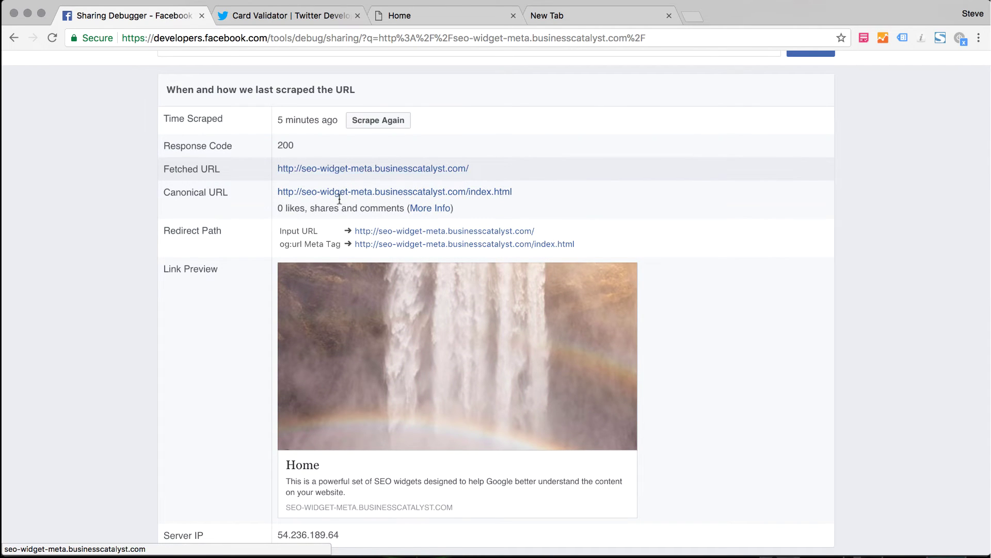
{"action": "scroll", "coordinate": [309, 223], "scroll_direction": "down", "scroll_amount": 4}
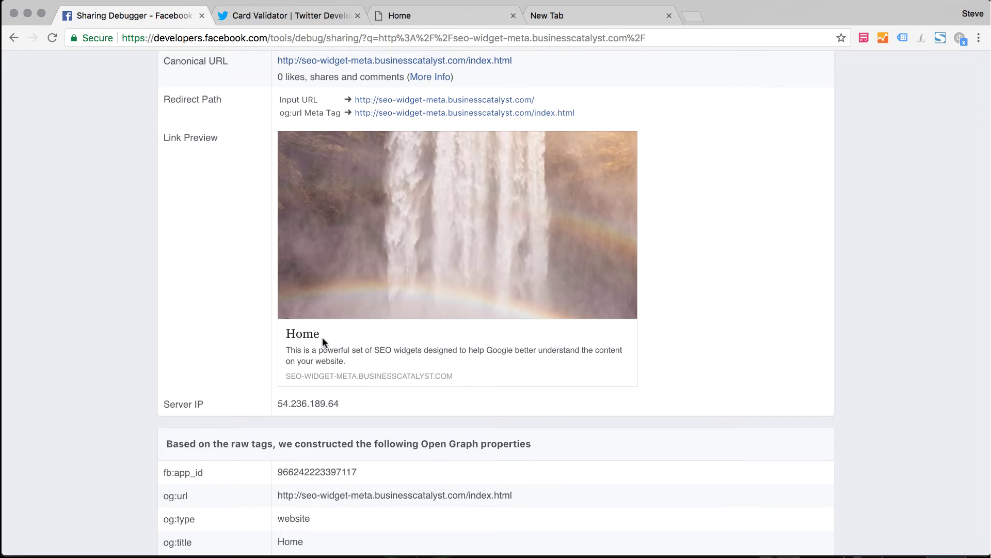
{"action": "scroll", "coordinate": [323, 342], "scroll_direction": "down", "scroll_amount": 5}
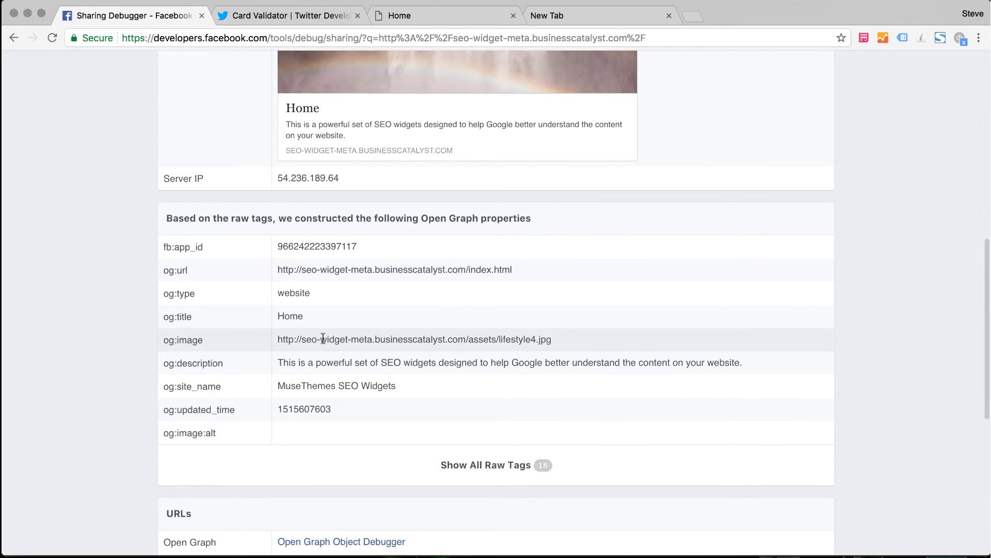
{"action": "scroll", "coordinate": [323, 338], "scroll_direction": "up", "scroll_amount": 10}
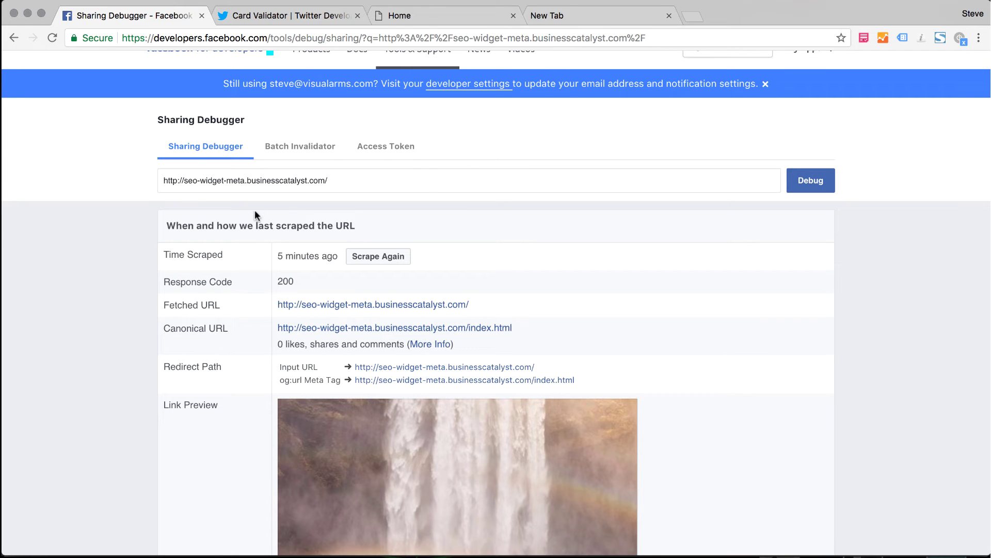
{"action": "left_click", "coordinate": [377, 258]}
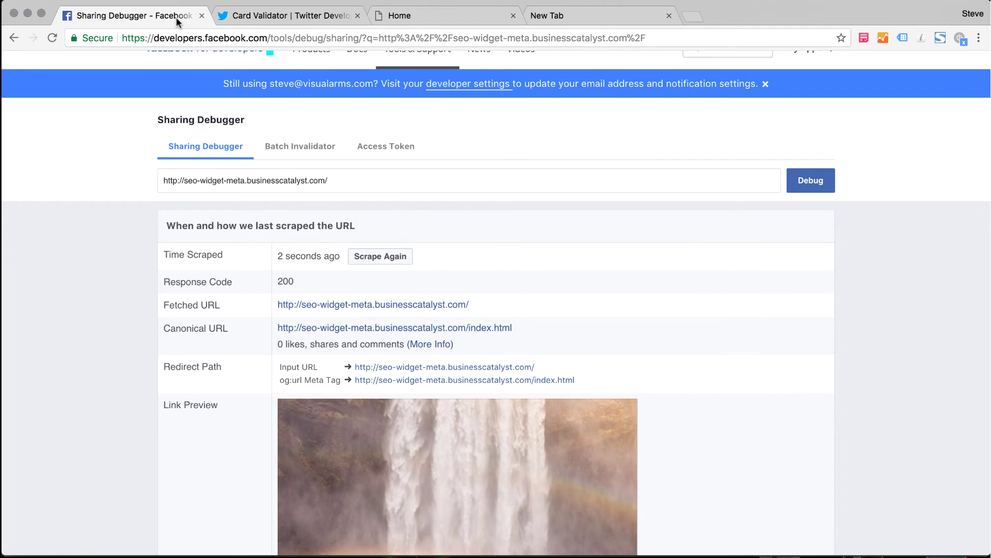
{"action": "left_click", "coordinate": [258, 15]}
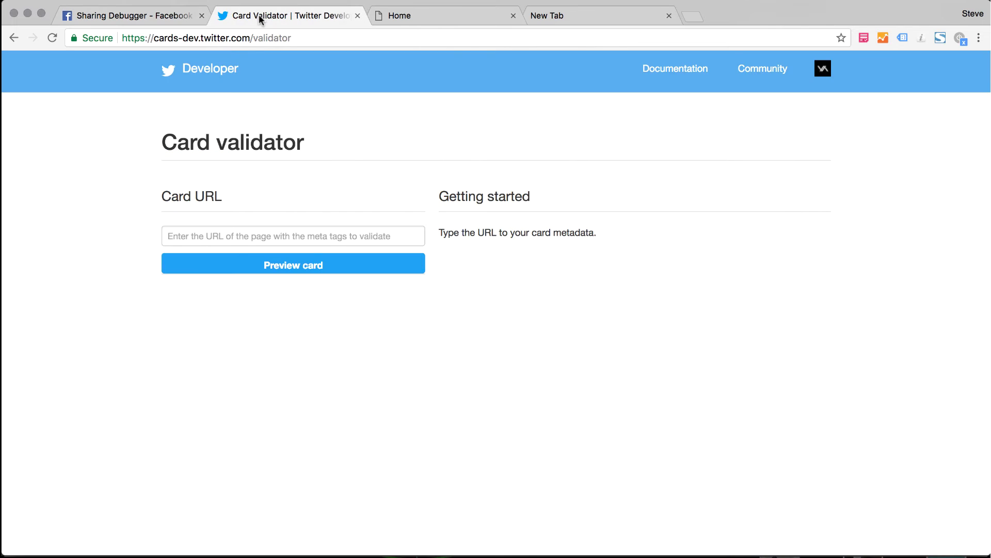
{"action": "left_click", "coordinate": [301, 237]}
{"action": "key", "text": "cmd+v"}
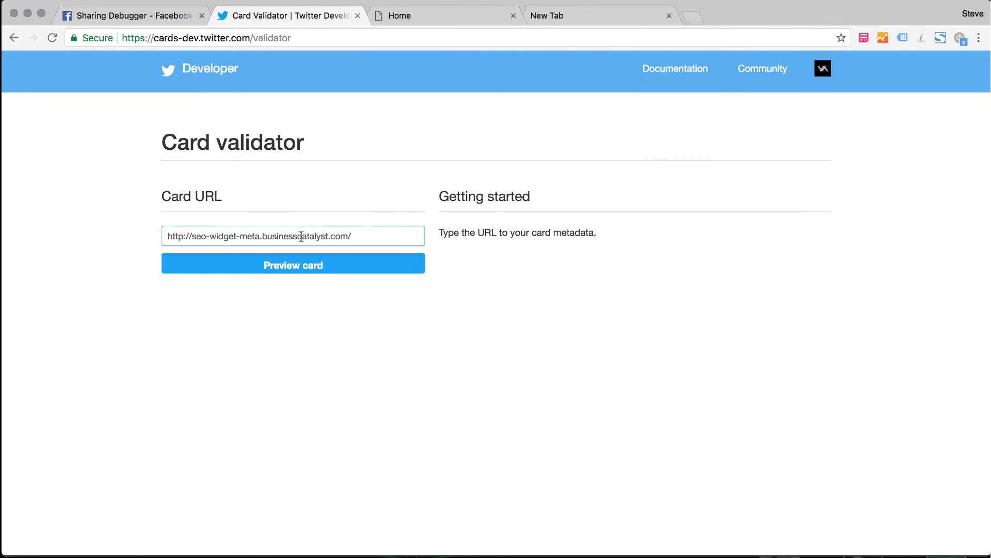
{"action": "left_click", "coordinate": [292, 266]}
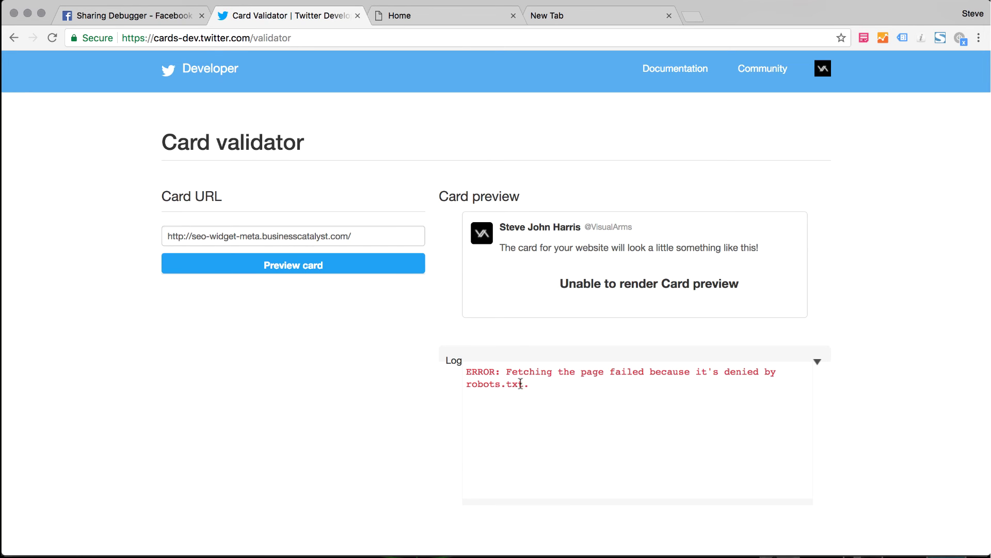
{"action": "left_click_drag", "start_coordinate": [522, 383], "coordinate": [491, 382]}
{"action": "left_click", "coordinate": [491, 382]}
Step: Switch to Word and copy the Social Meta Tags demo link from the Testing section of the notes
{"action": "key", "text": "super+Tab"}
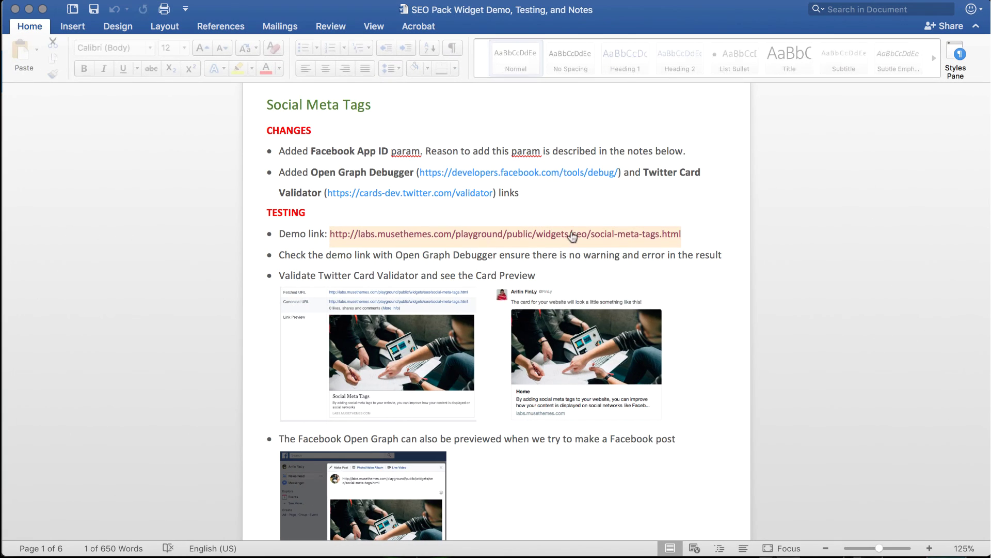
{"action": "right_click", "coordinate": [578, 237]}
{"action": "left_click", "coordinate": [600, 253]}
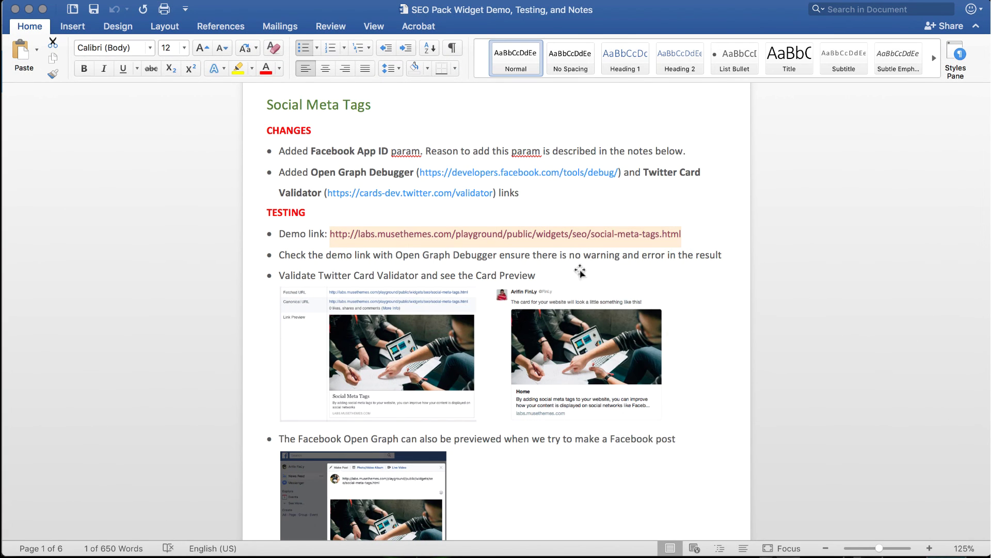
Step: Back in Chrome's Card Validator, replace the card URL with the copied labs.musethemes.com demo link, preview the card and check the log
{"action": "key", "text": "super+Tab"}
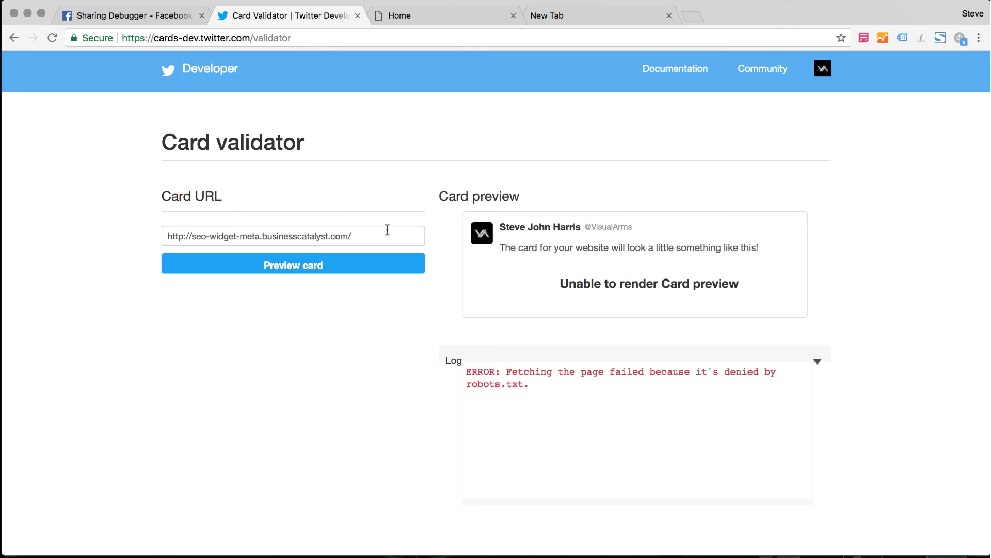
{"action": "left_click_drag", "start_coordinate": [376, 235], "coordinate": [164, 234]}
{"action": "key", "text": "cmd+v"}
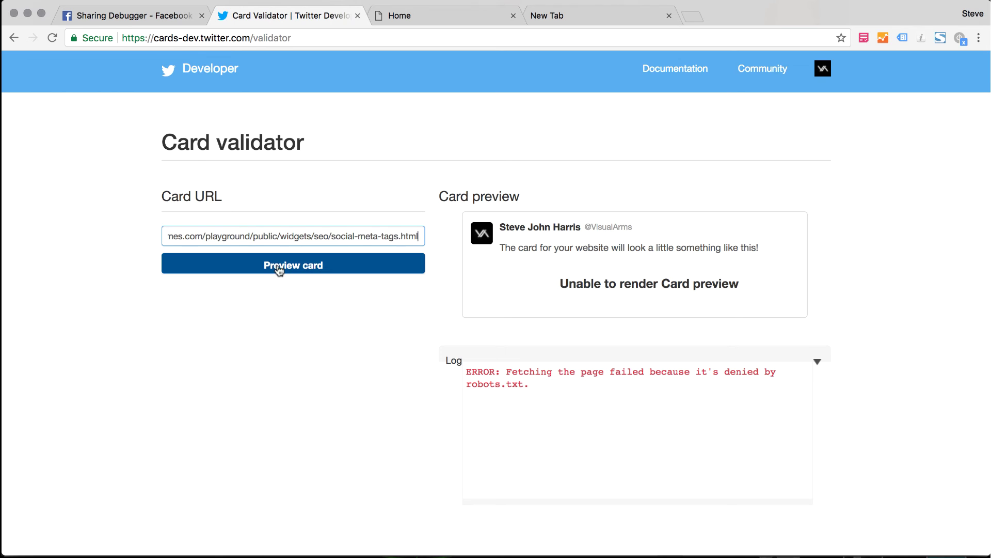
{"action": "left_click", "coordinate": [286, 268]}
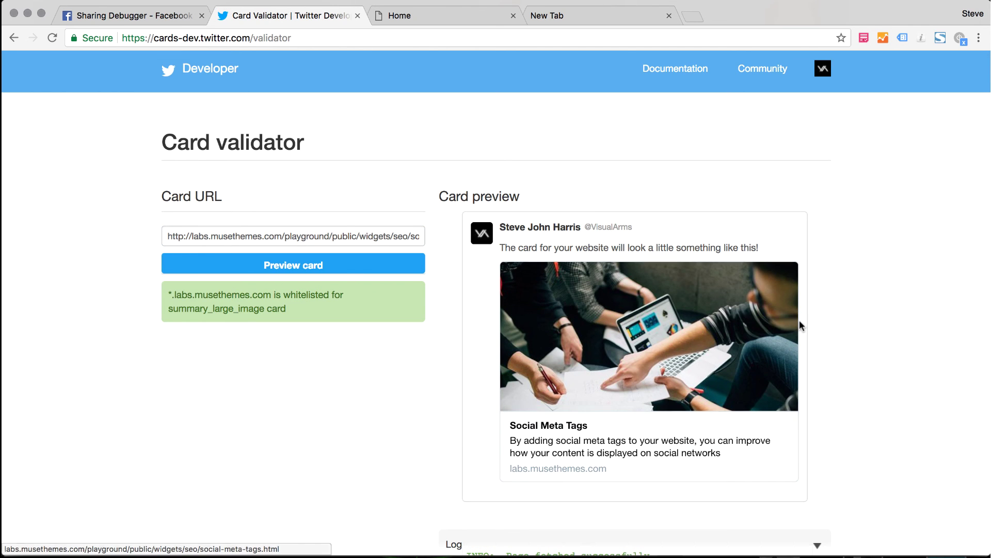
{"action": "scroll", "coordinate": [799, 320], "scroll_direction": "down", "scroll_amount": 4}
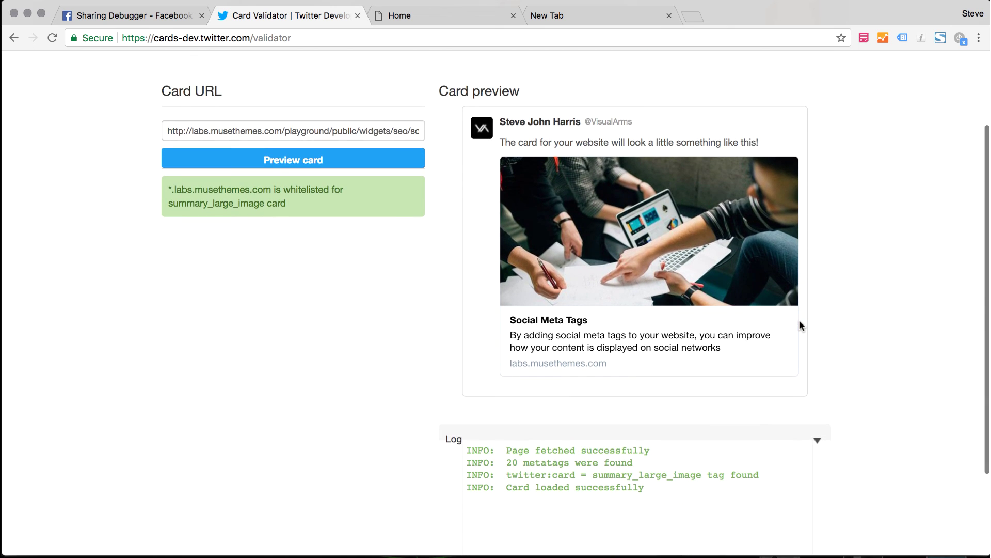
{"action": "scroll", "coordinate": [800, 321], "scroll_direction": "up", "scroll_amount": 4}
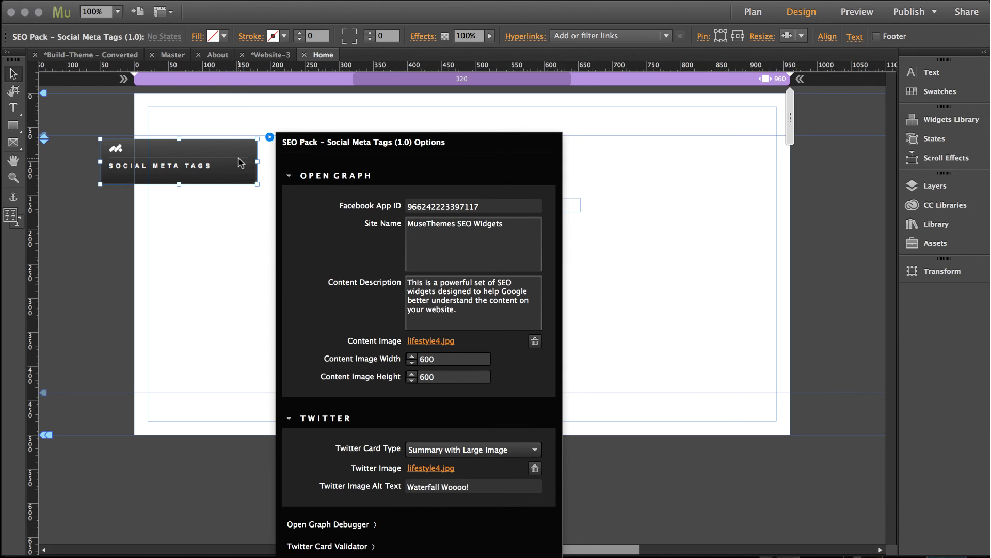